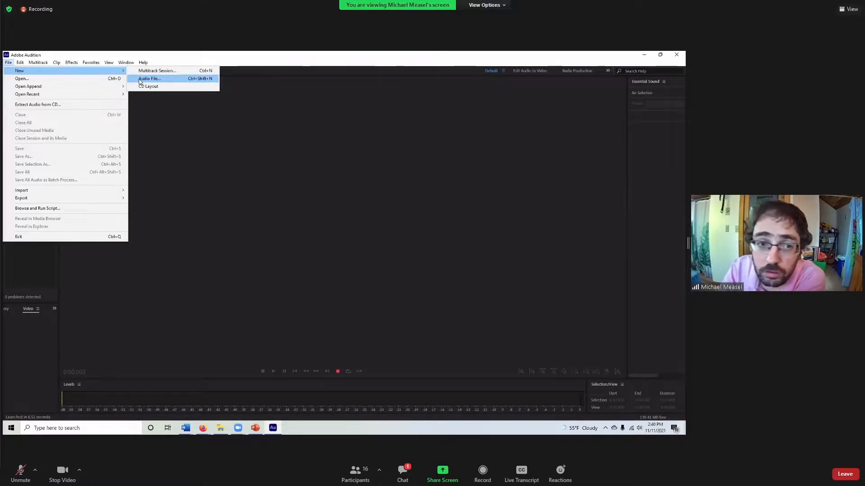
- Create a new audio file named Sample Audio File at 48000 Hz, stereo, 32-bit float, and decline reviewing the disk cache preferences
click(140, 81)
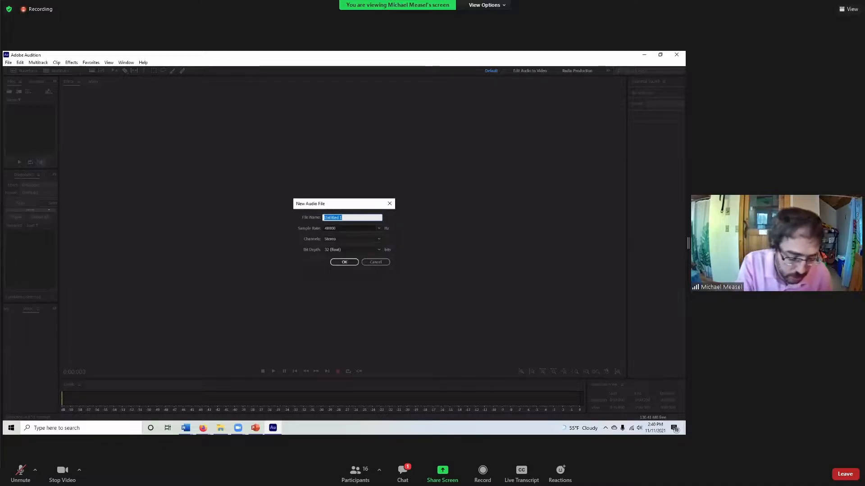
text(Sample Audio File)
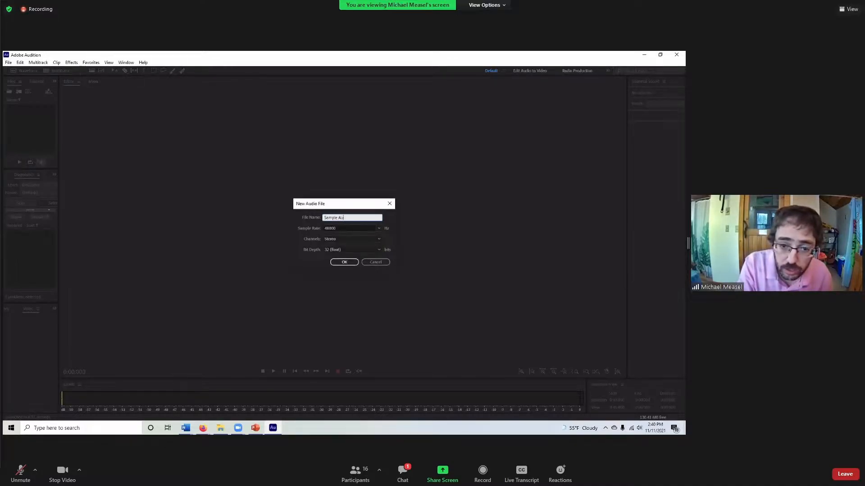
click(344, 262)
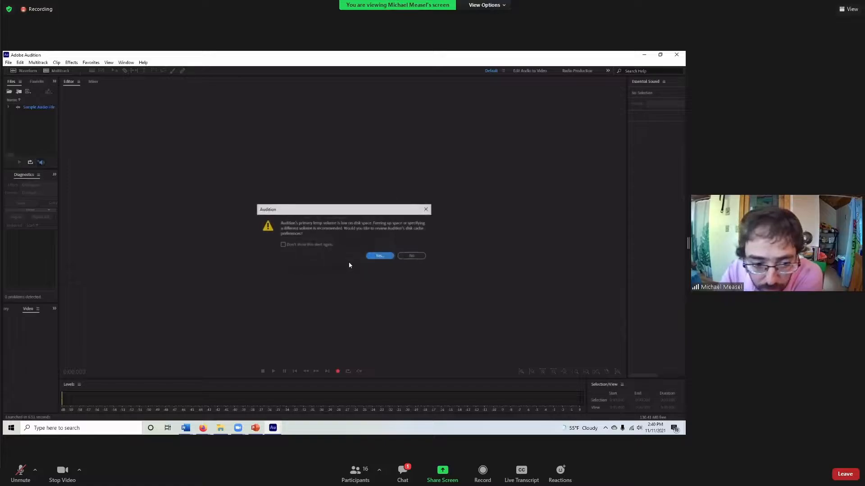
click(412, 256)
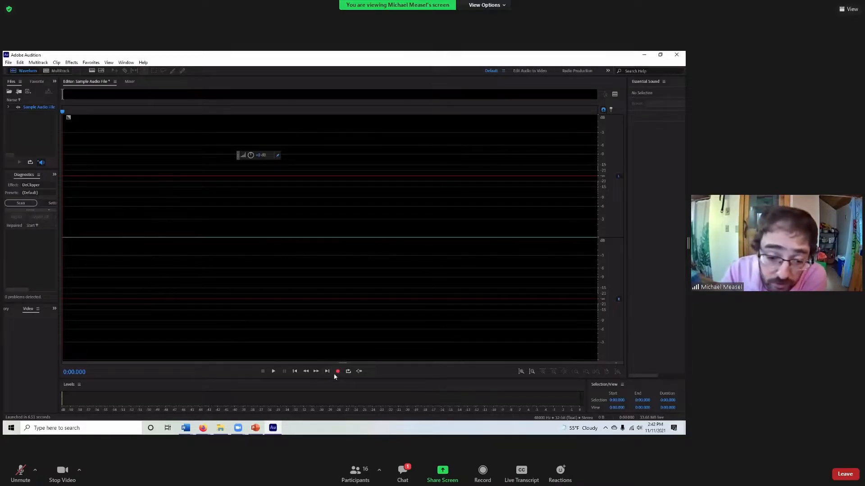
- Record a spoken voice sample of about 16 seconds, stop the recording and clear the waveform selection
click(339, 372)
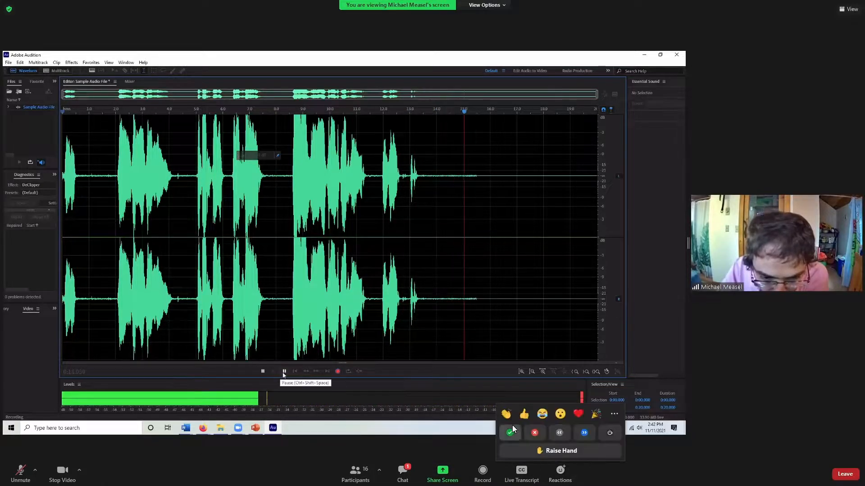
click(263, 372)
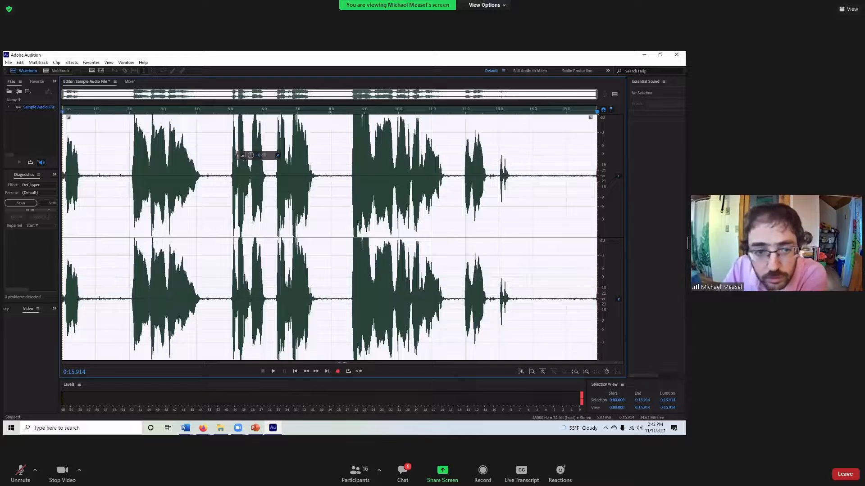
click(343, 216)
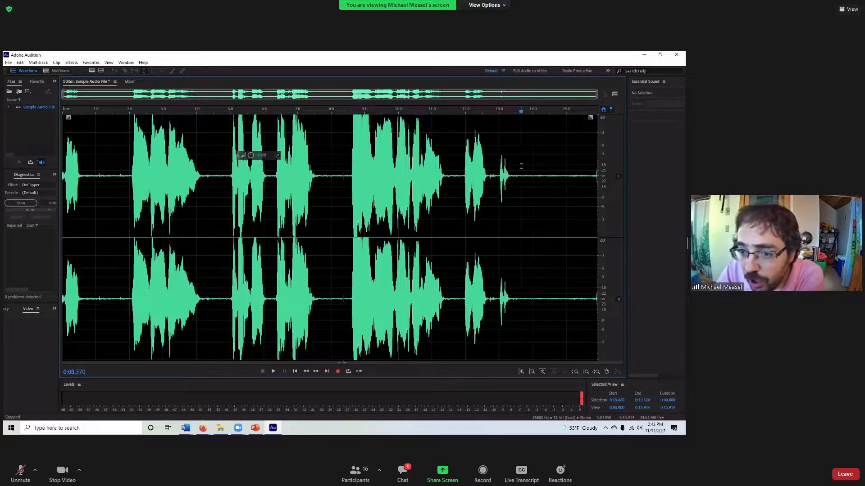
- Compare the quiet passage from about 11.7 to 13.6 s with the loud passage from about 8.1 to 9.2 s by highlighting each
drag(521, 169, 454, 169)
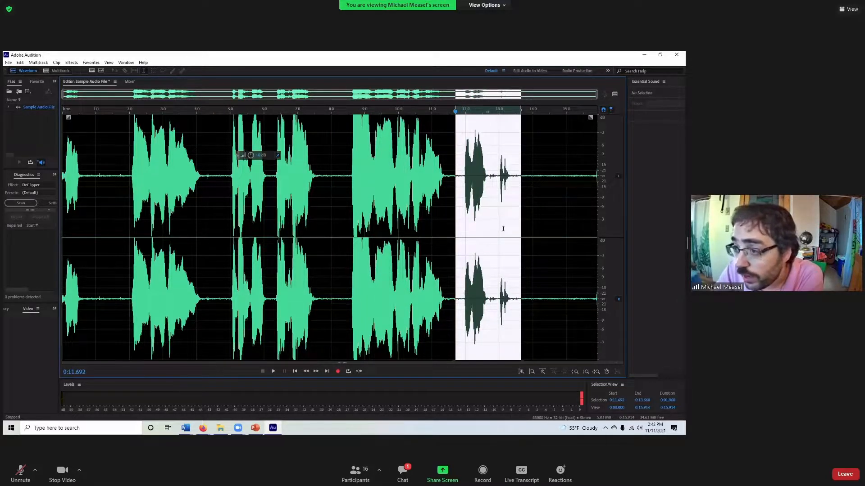
drag(337, 178, 372, 118)
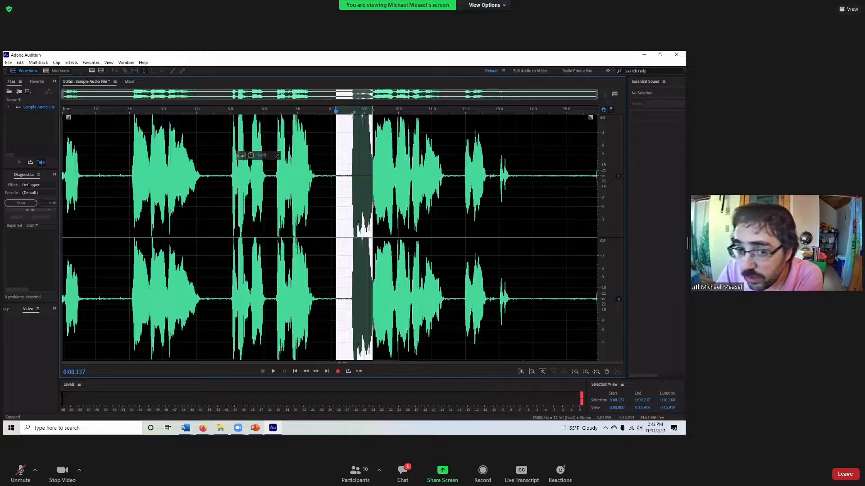
click(21, 475)
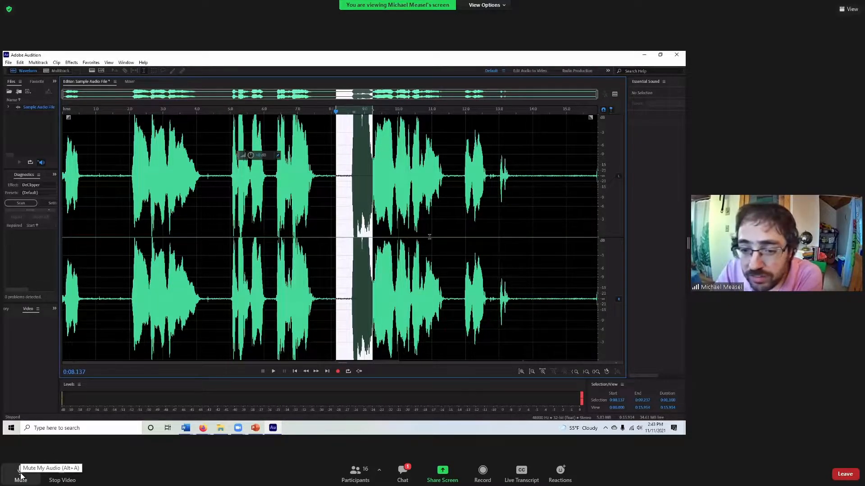
click(21, 476)
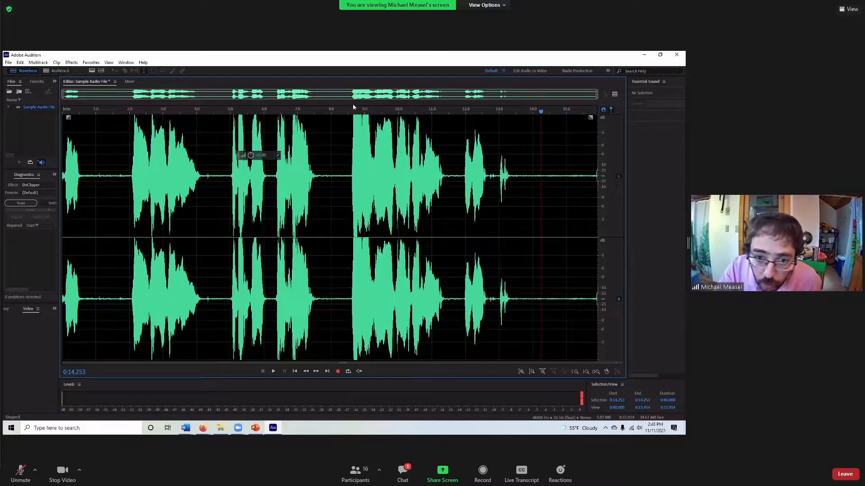
- Normalize the entire recording to about -3 dB, with all channels normalized equally
key(ctrl+a)
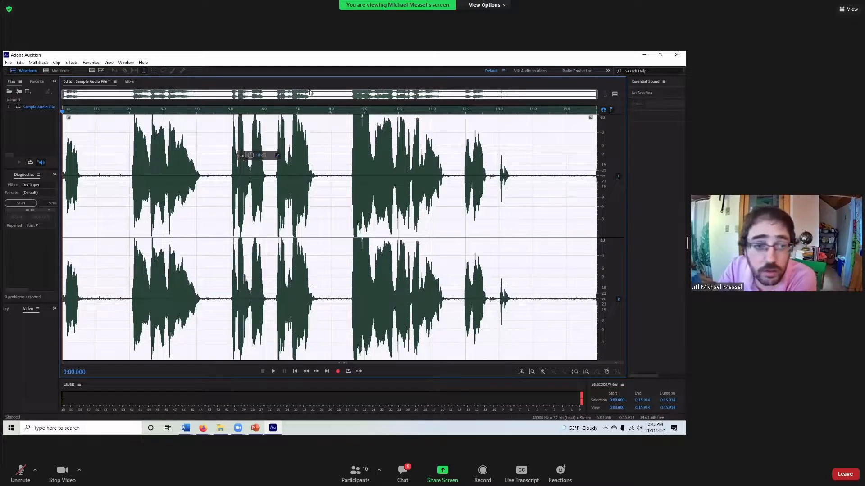
click(72, 63)
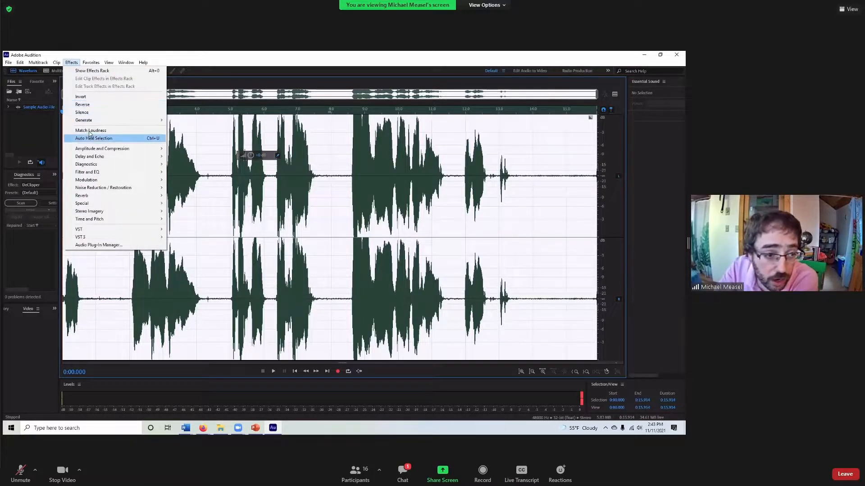
mouse_move(142, 150)
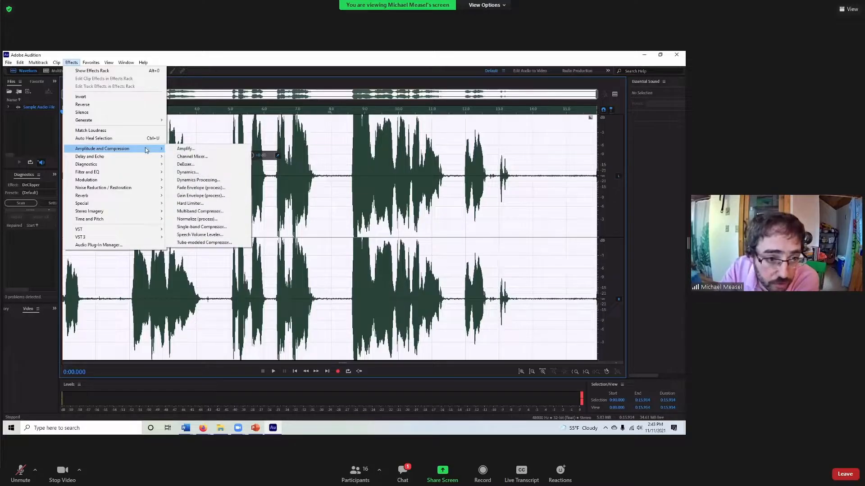
click(205, 220)
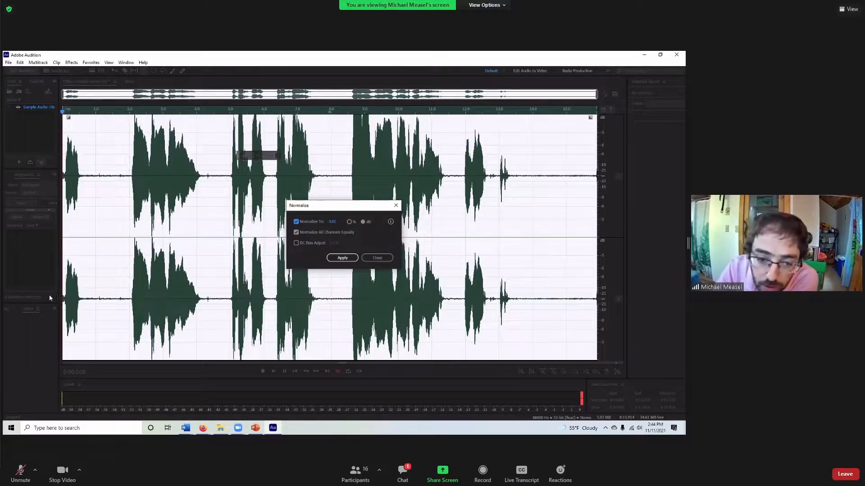
click(328, 258)
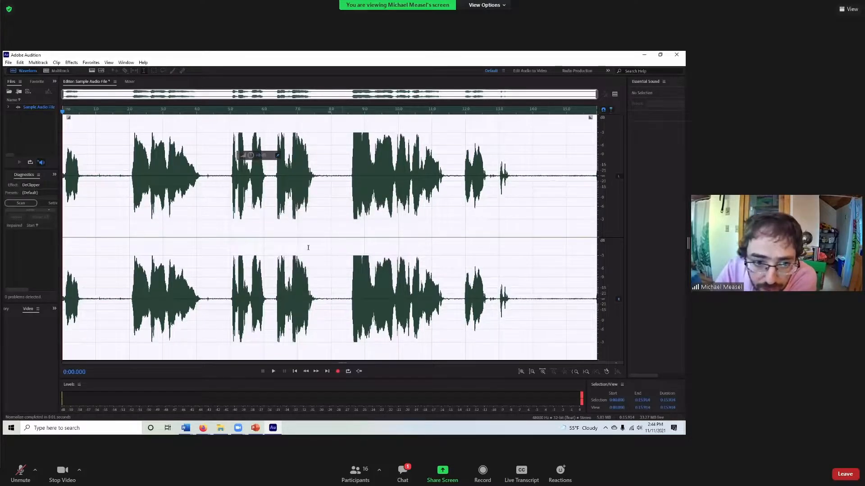
- Delete about 0.3 s of audio near the end of the recording
click(320, 194)
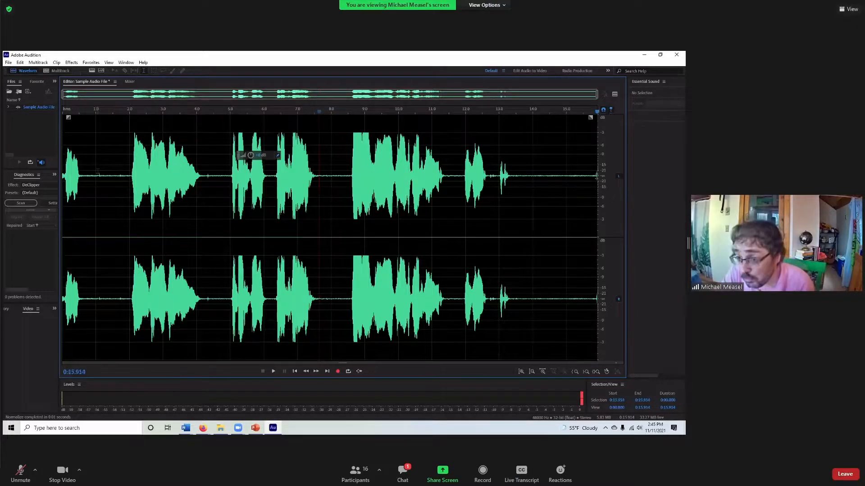
drag(586, 177, 596, 178)
key(Delete)
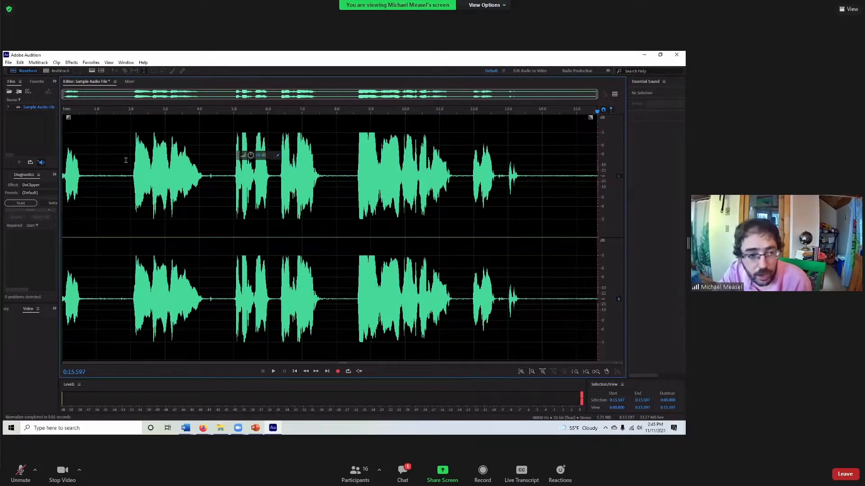
- Capture a noise print from the silent stretch between about 13.85 s and the end of the recording
shift+click(531, 155)
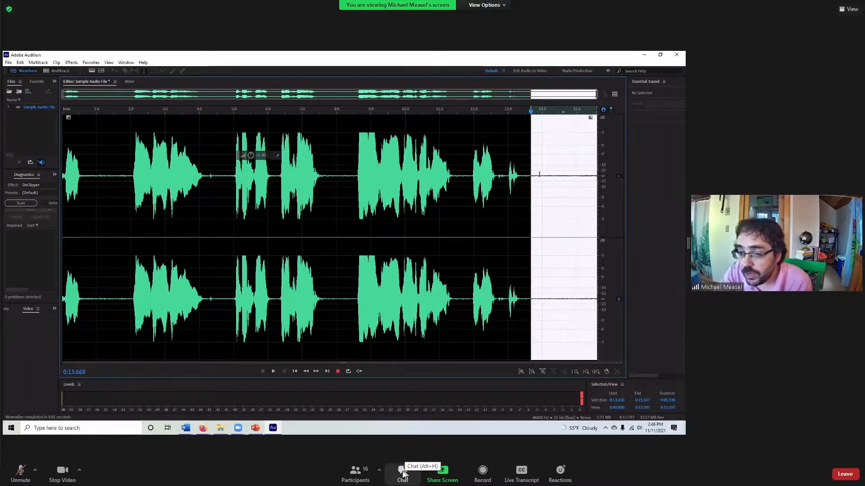
drag(533, 167, 684, 185)
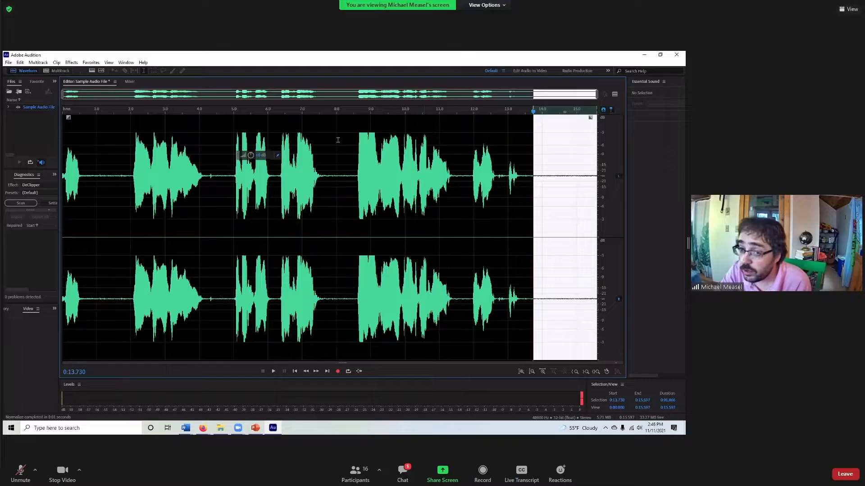
click(556, 151)
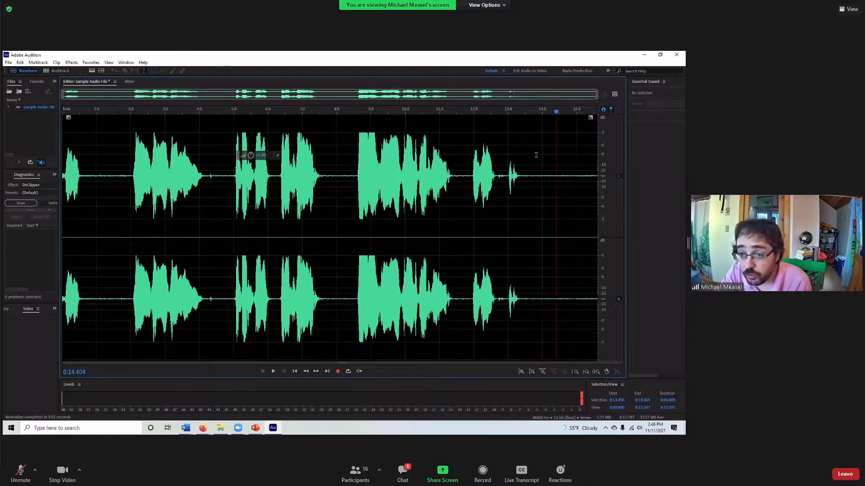
drag(537, 155, 597, 157)
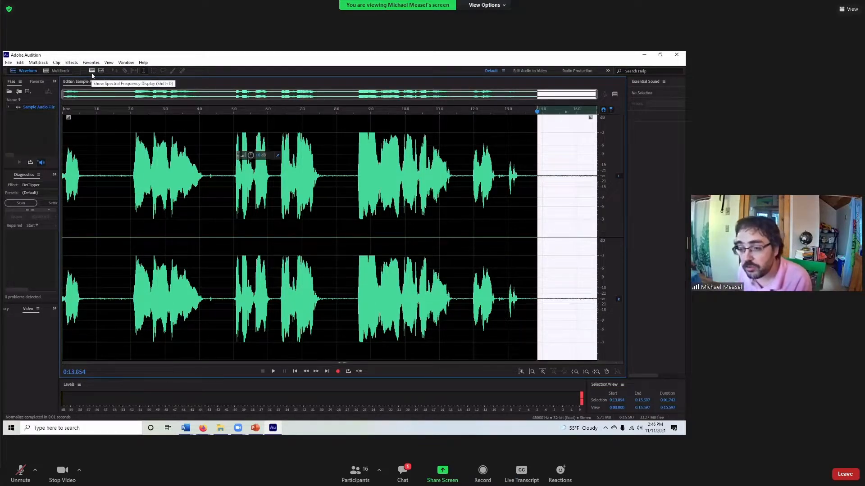
click(71, 62)
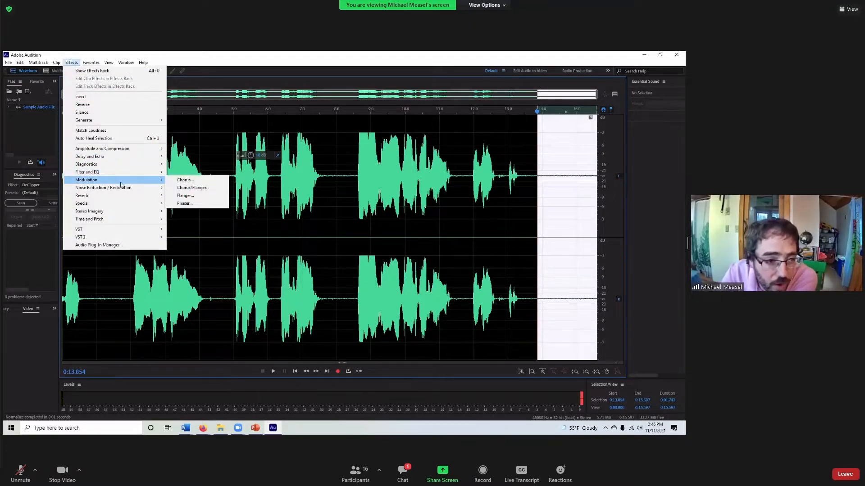
mouse_move(134, 190)
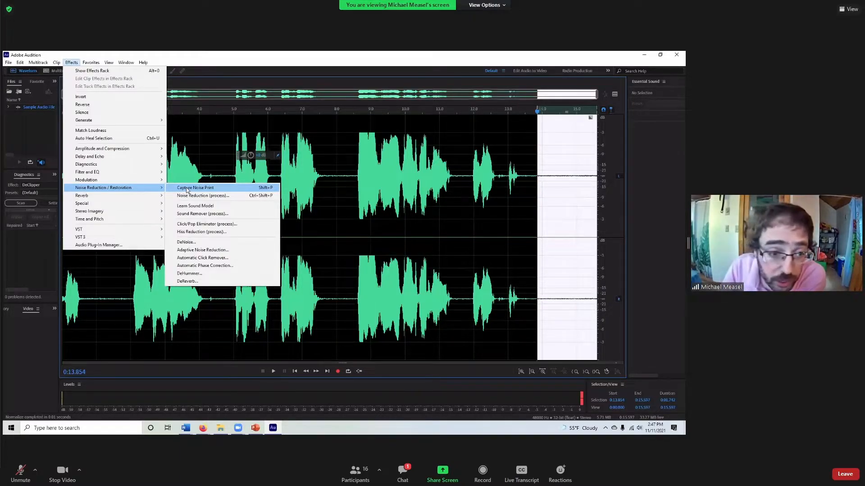
click(186, 189)
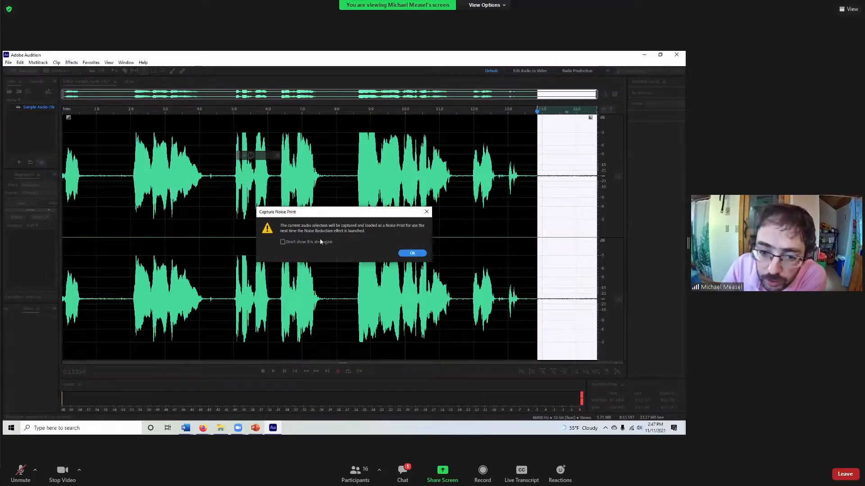
click(403, 253)
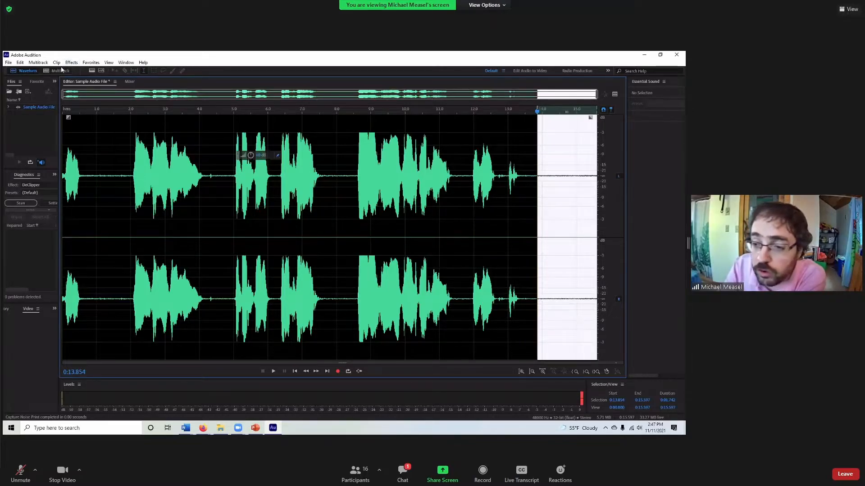
- Apply Noise Reduction to the entire file with the captured noise print, at 50% noise reduction and 16 dB reduction
click(75, 63)
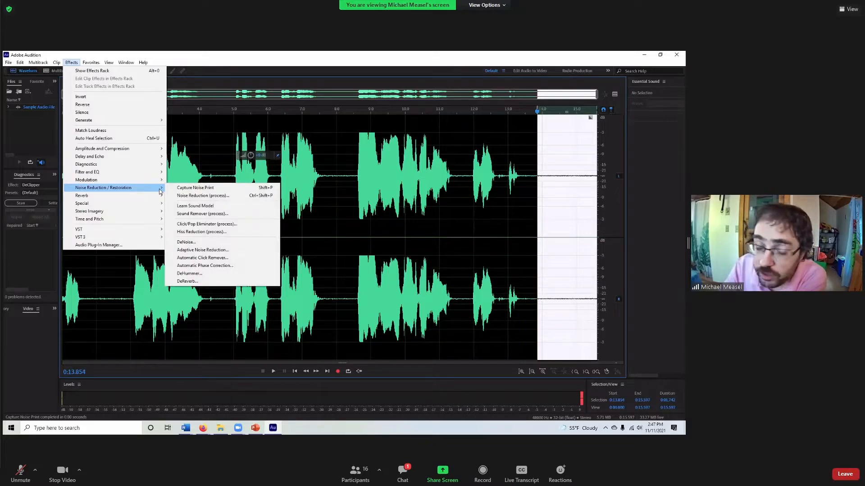
click(190, 197)
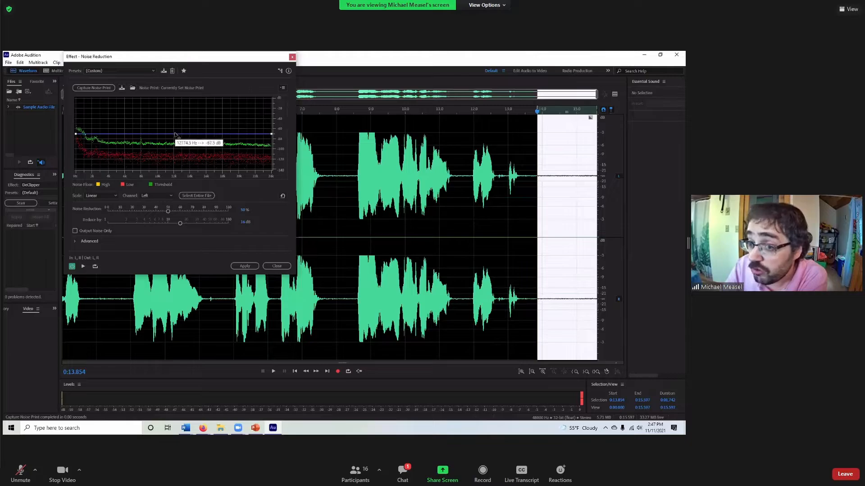
click(245, 266)
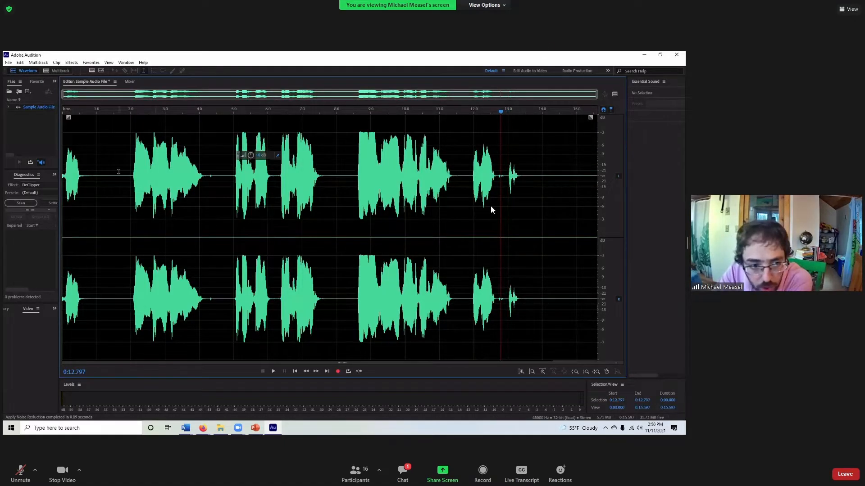
click(560, 472)
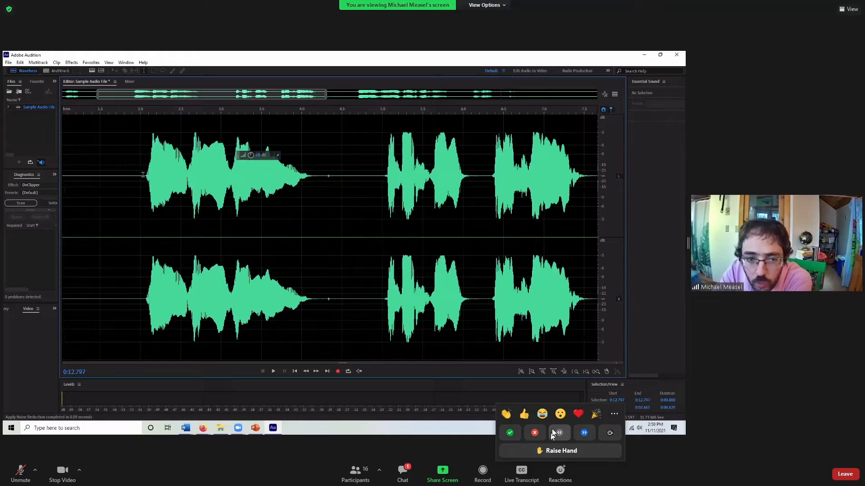
click(524, 416)
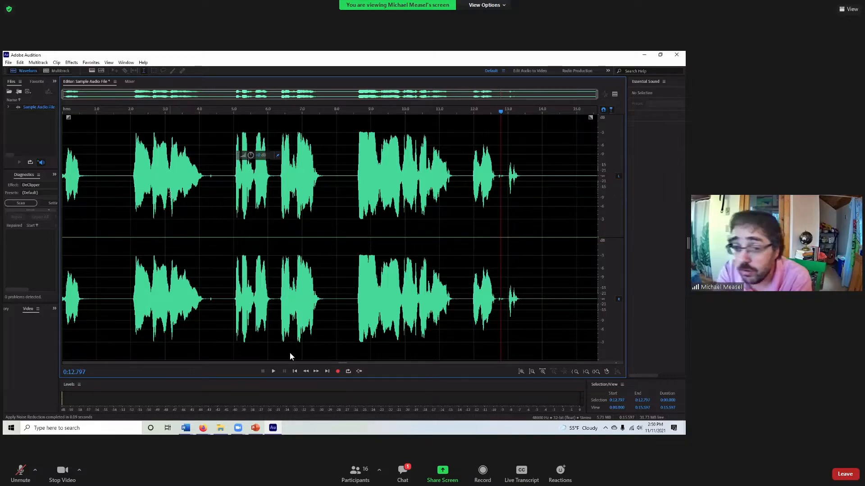
- Delete the speech section from about 4.5 to 8 s, and trim a little more silence just before the cut
click(338, 176)
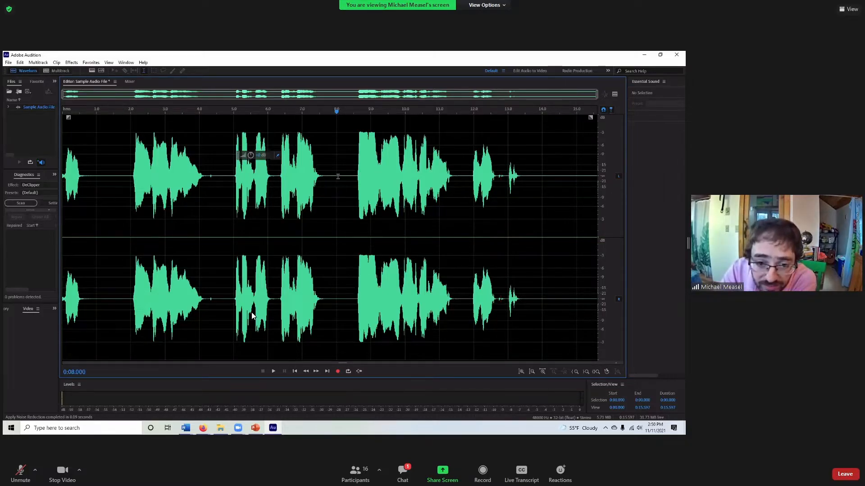
drag(337, 177, 218, 181)
key(Delete)
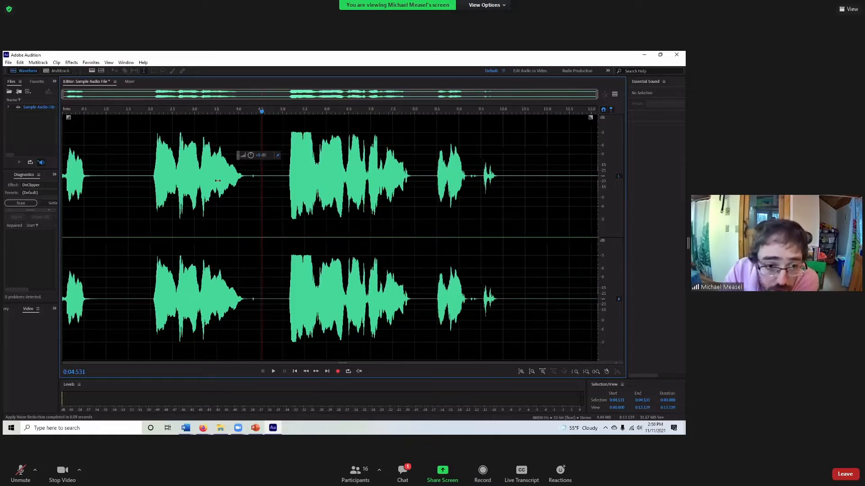
drag(257, 174, 251, 175)
key(Delete)
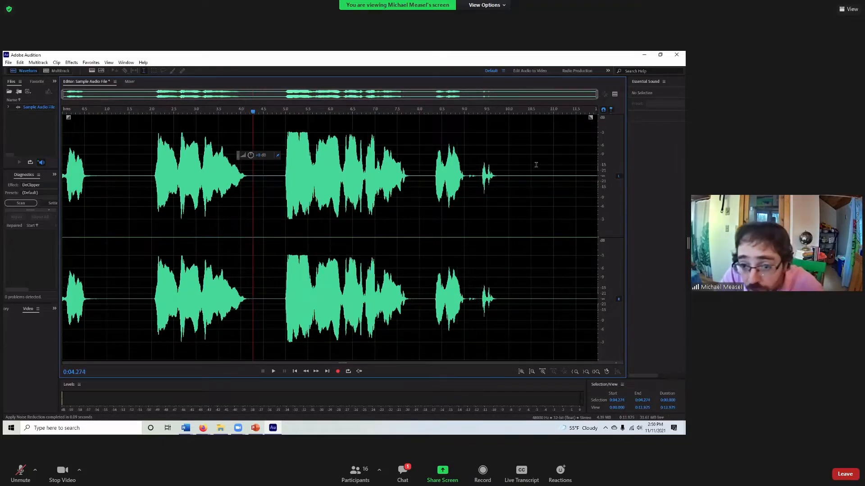
- Delete the last short, quiet sound, about 0.8 s of audio starting at about 9.1 s
drag(480, 173, 475, 176)
key(Delete)
key(Delete)
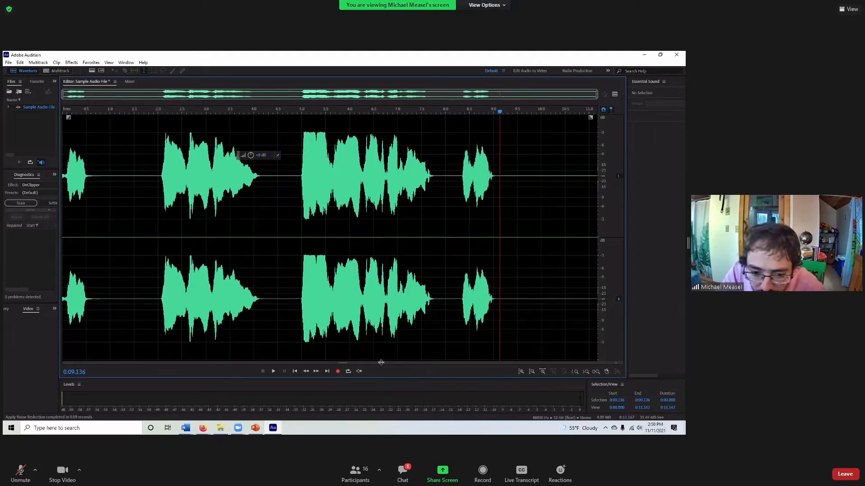
- Delete the first 1.3 s containing the opening short sound, and about 2.4 s around the final short sound from about 6.7 s
drag(124, 171, 4, 174)
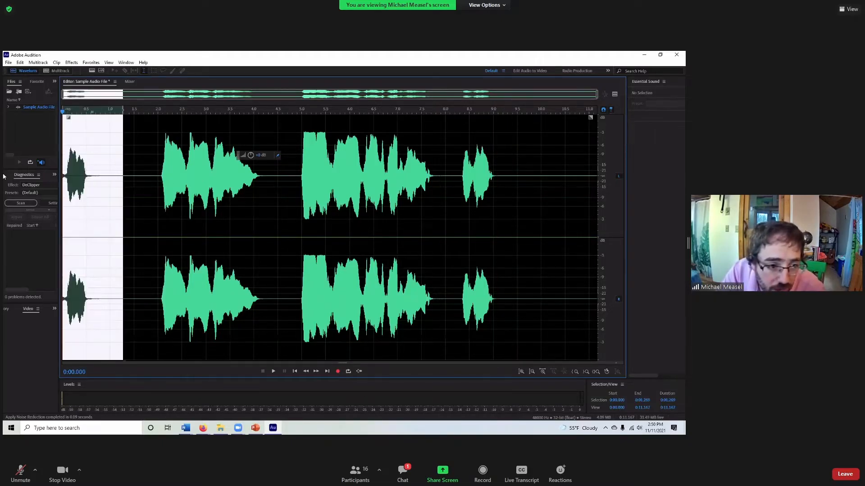
key(Delete)
drag(426, 166, 558, 183)
key(Delete)
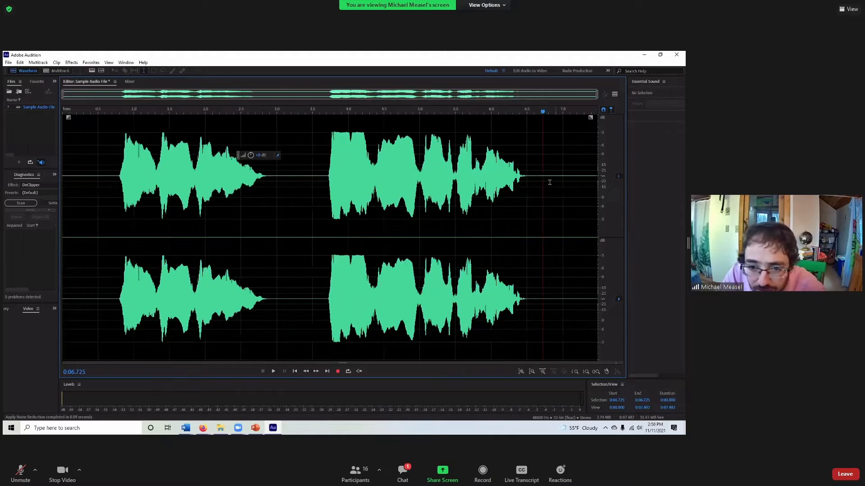
- Play back the edited recording from about 0.4 s to its end
click(93, 160)
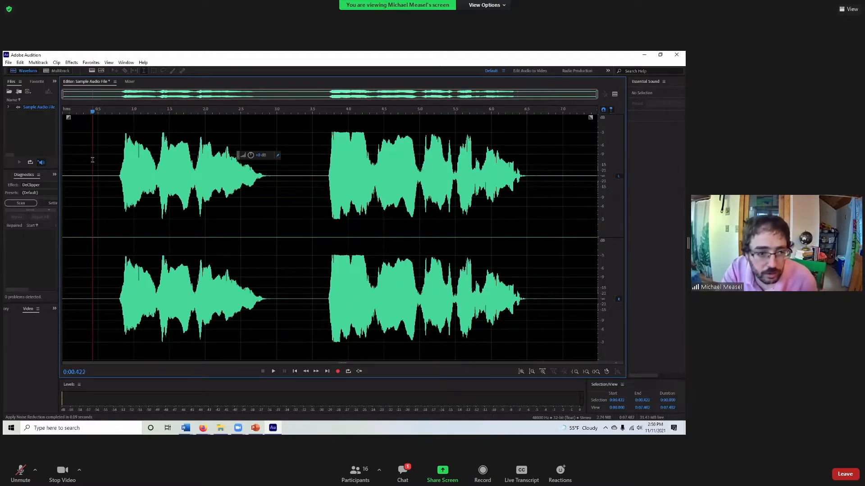
key(space)
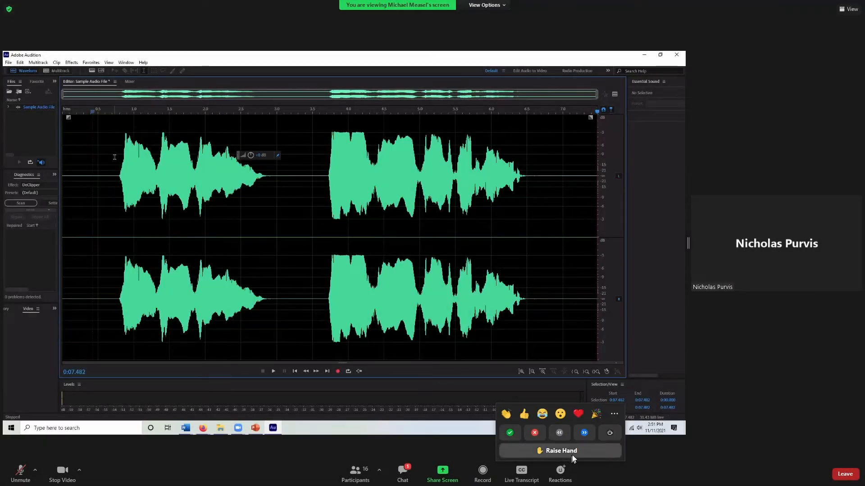
click(594, 420)
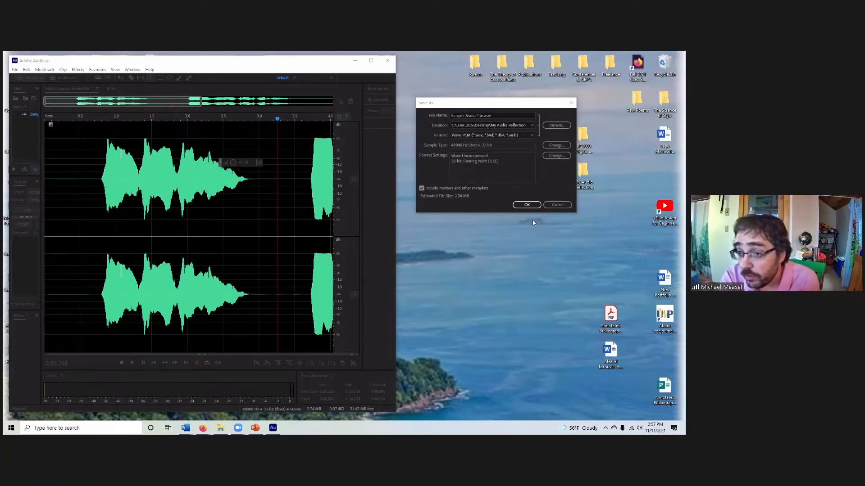
- Save the edited recording as Sample Audio File.wav in Wave PCM format in the My Audio Reflection folder on the desktop
click(559, 127)
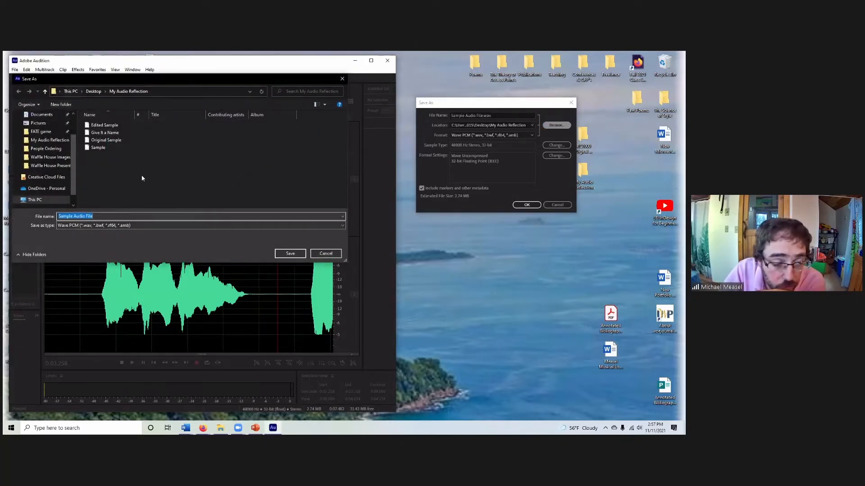
click(290, 253)
drag(522, 105, 368, 146)
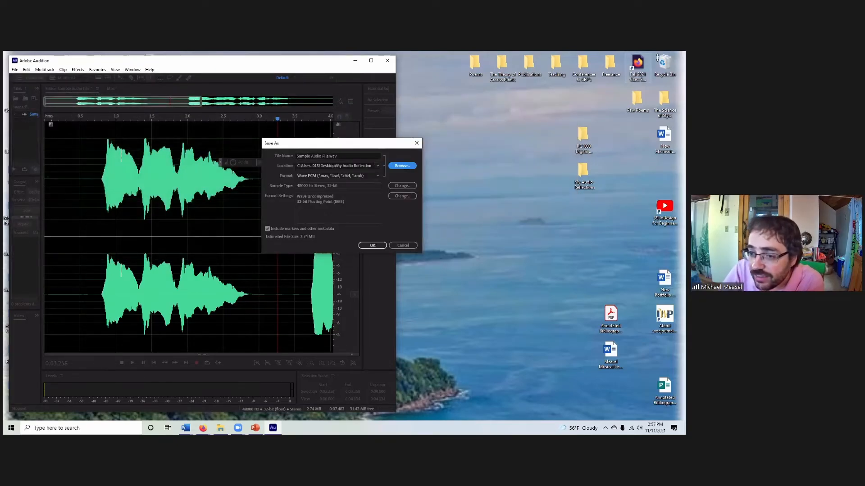
key(alt+Tab)
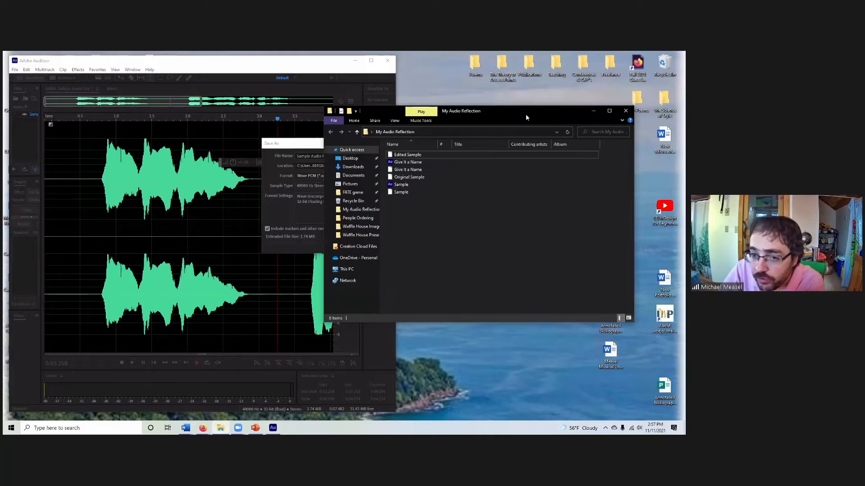
drag(526, 118, 624, 115)
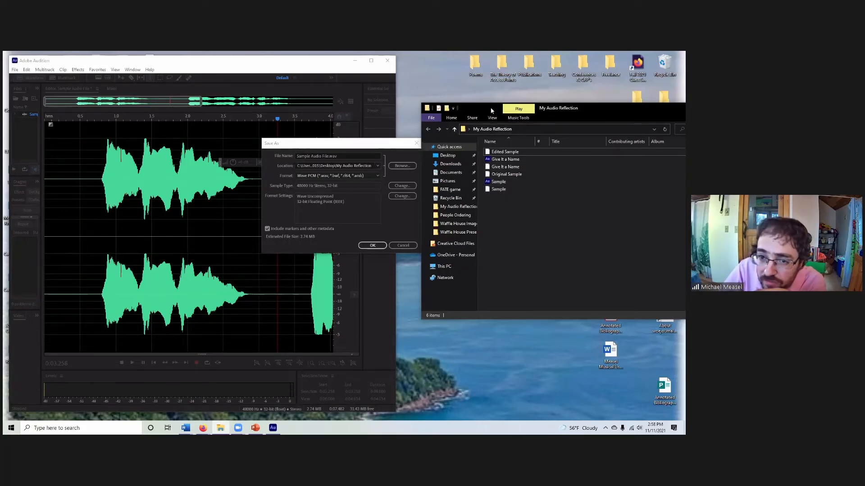
click(331, 148)
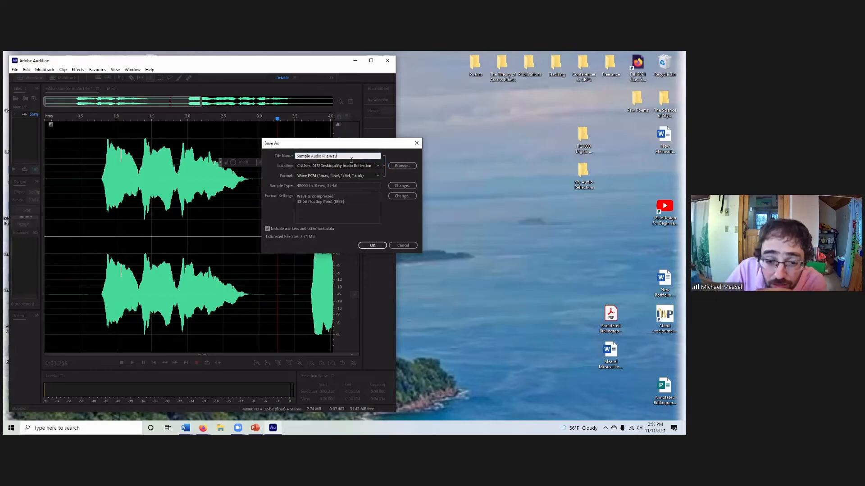
click(372, 245)
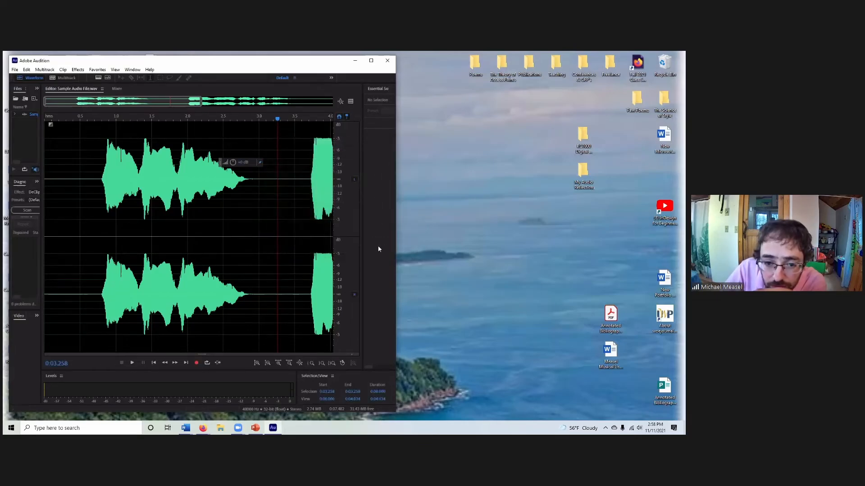
- Open the My Audio Reflection folder from the desktop and place its window beside the audio editor to examine the saved files
double_click(583, 186)
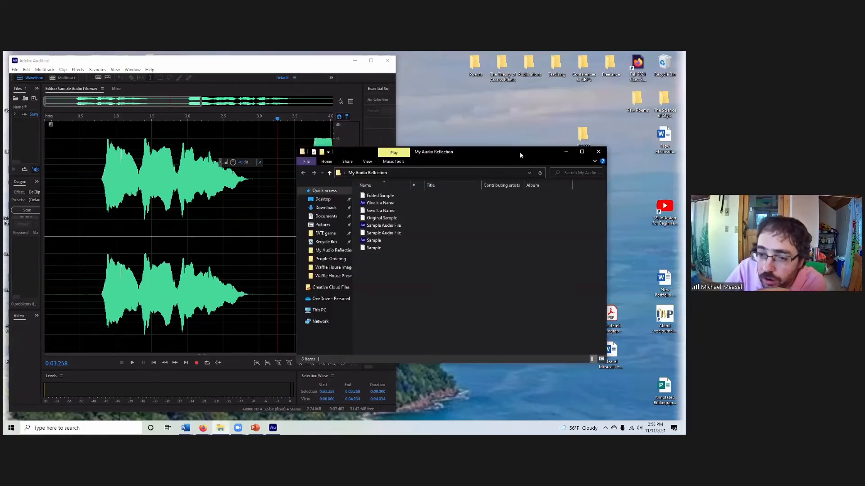
drag(509, 155, 655, 139)
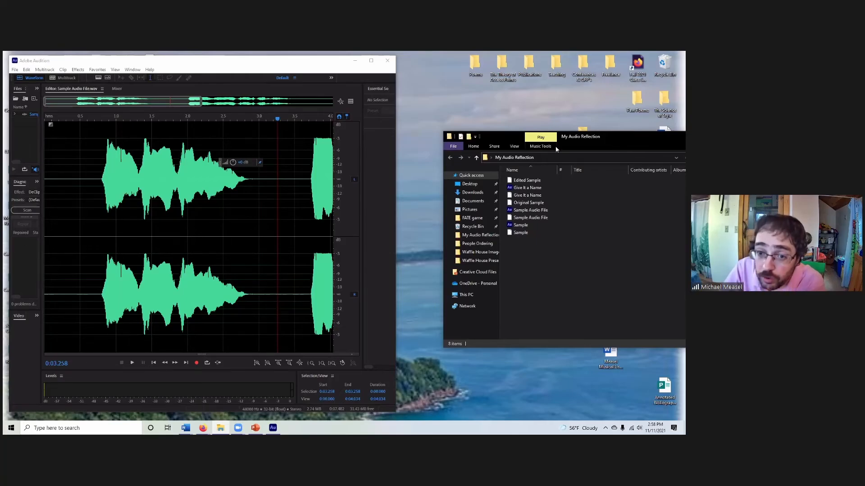
drag(557, 149, 502, 153)
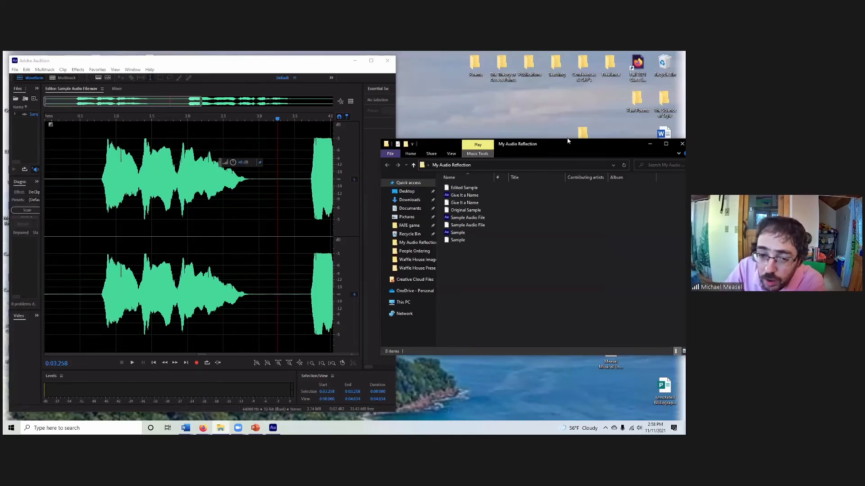
drag(568, 141, 593, 111)
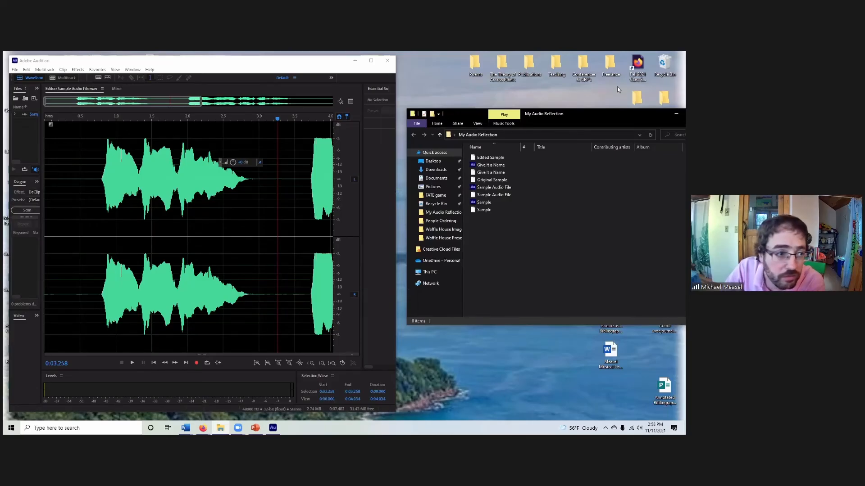
- Open the file export settings for the edited Sample Audio File recording
click(15, 70)
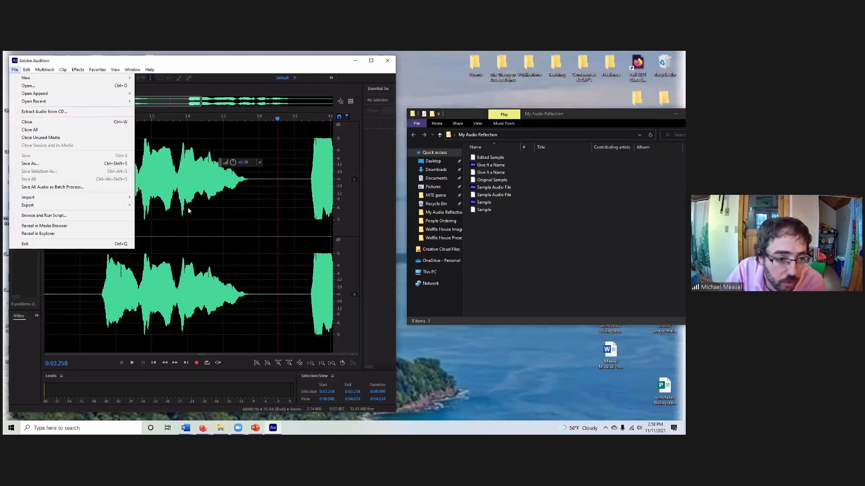
mouse_move(131, 207)
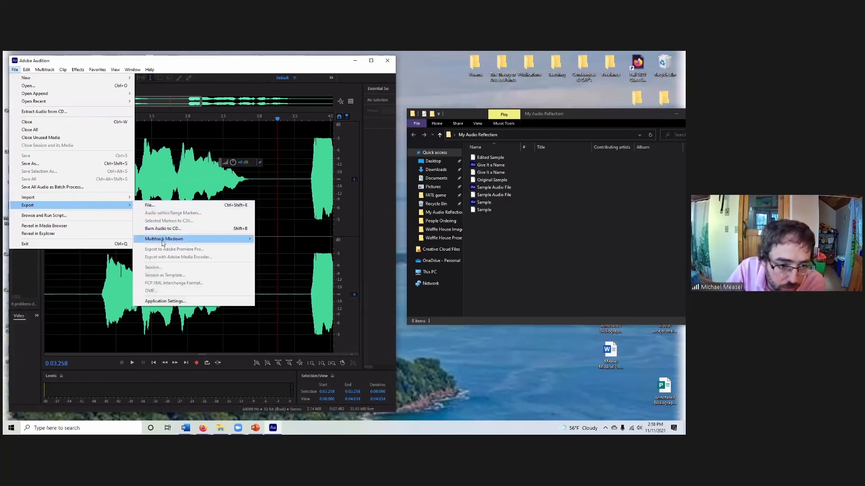
click(167, 208)
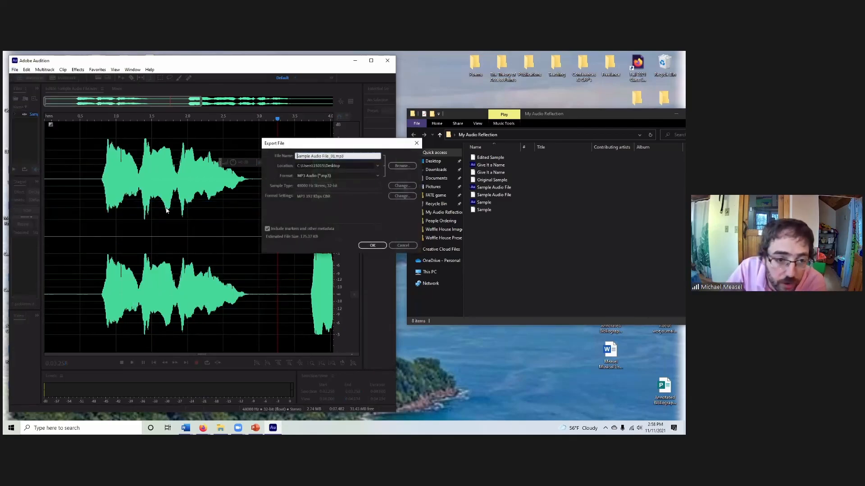